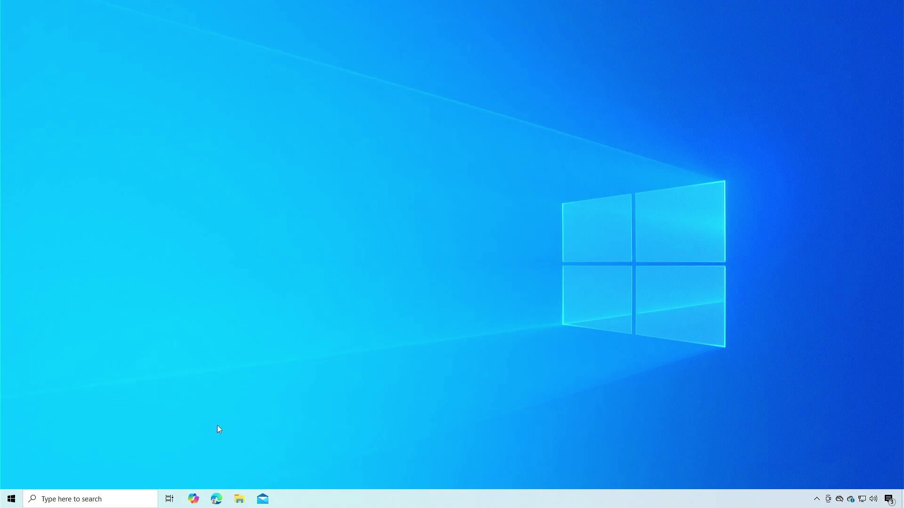
# Search Windows for msinfo32 to find System Information
pyautogui.click(132, 501)
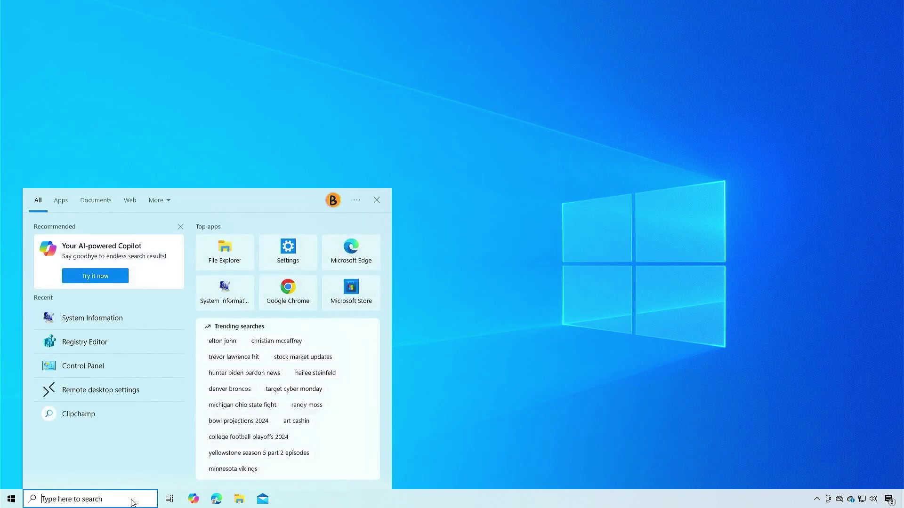
pyautogui.write('m')
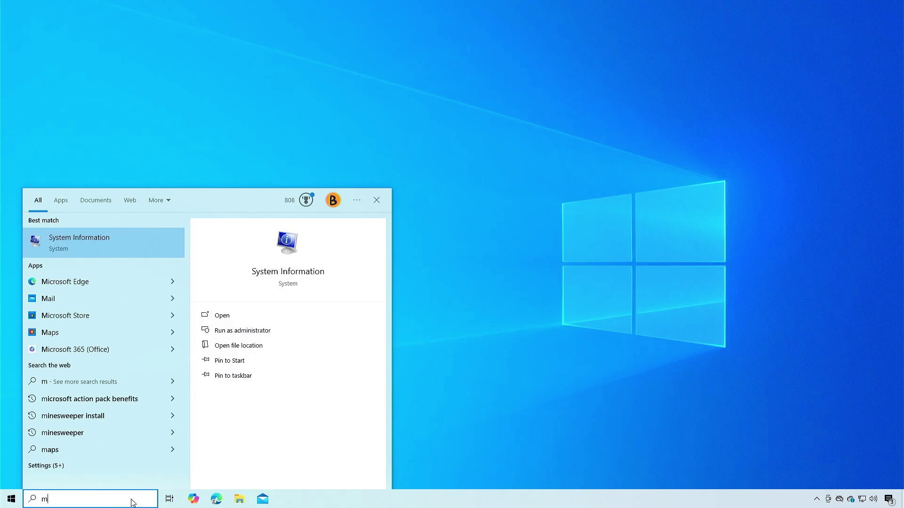
pyautogui.write('sinfo32')
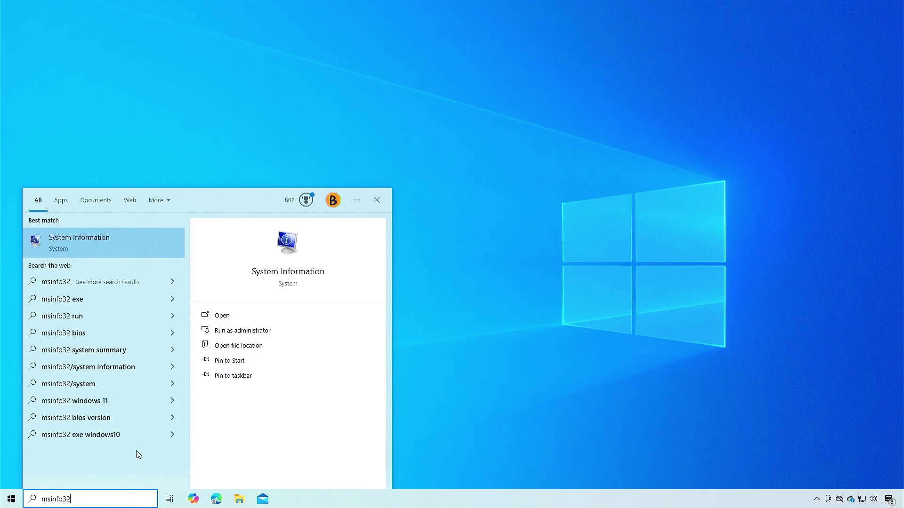
# Open System Information and check the manufacturer, model, BIOS 2.00 (8/29/2017) and Z370-A PRO baseboard
pyautogui.click(120, 248)
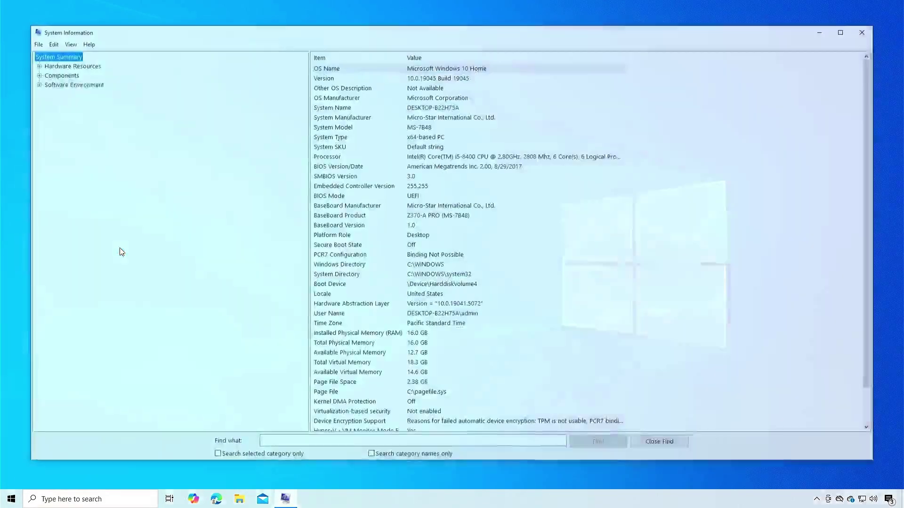
pyautogui.click(529, 118)
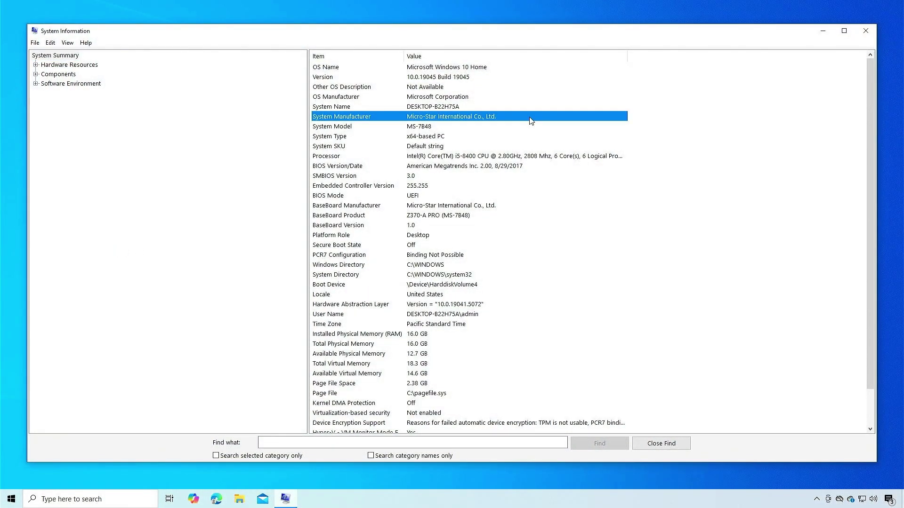
pyautogui.click(485, 128)
pyautogui.click(503, 167)
pyautogui.click(508, 207)
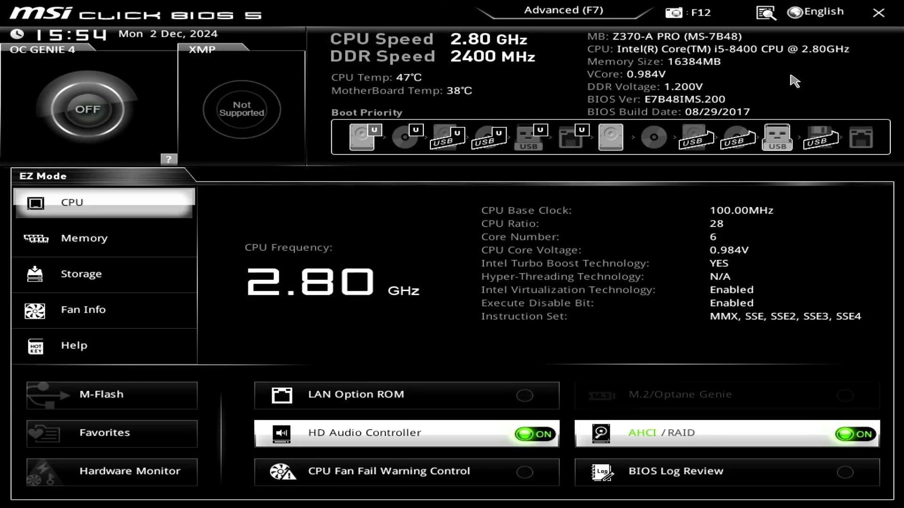
# Exit MSI Click BIOS 5 without saving any changes
pyautogui.click(878, 13)
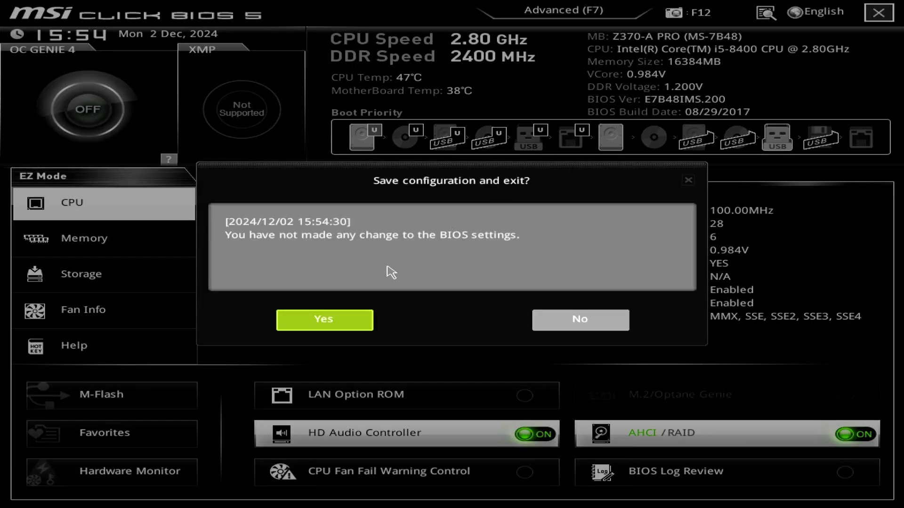
pyautogui.click(354, 324)
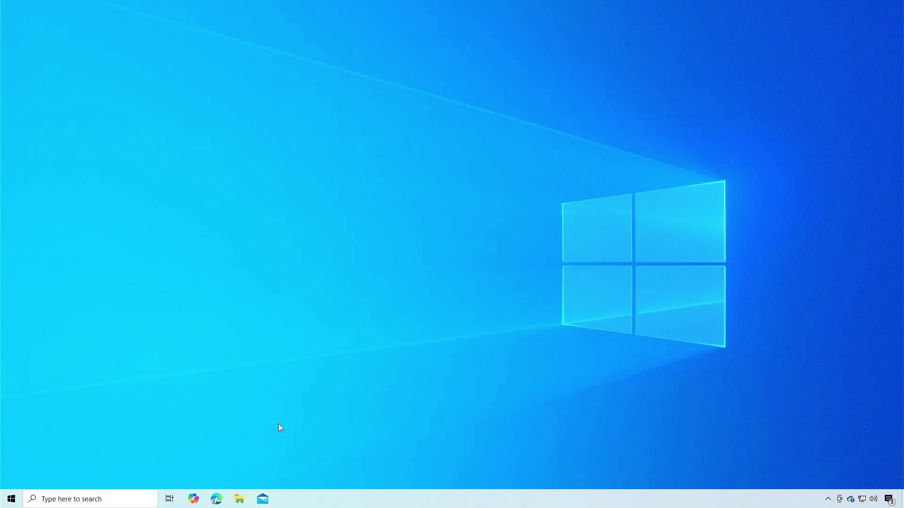
# Go to msi.com in Edge and search the site for 'Z370 pro'
pyautogui.click(217, 499)
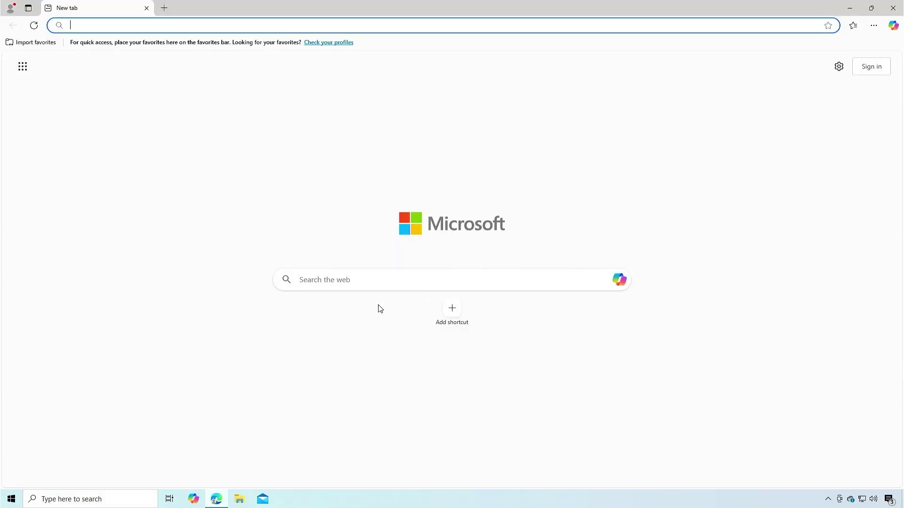
pyautogui.write('msi.com')
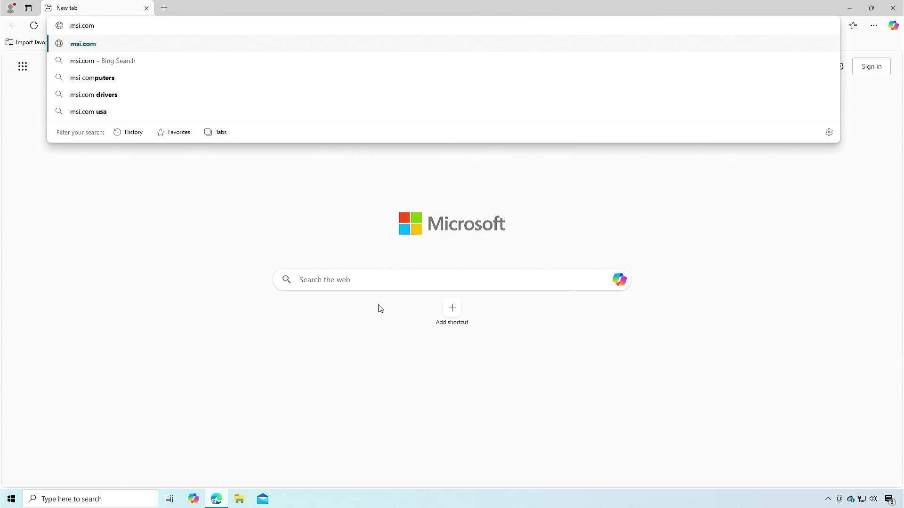
pyautogui.press('Return')
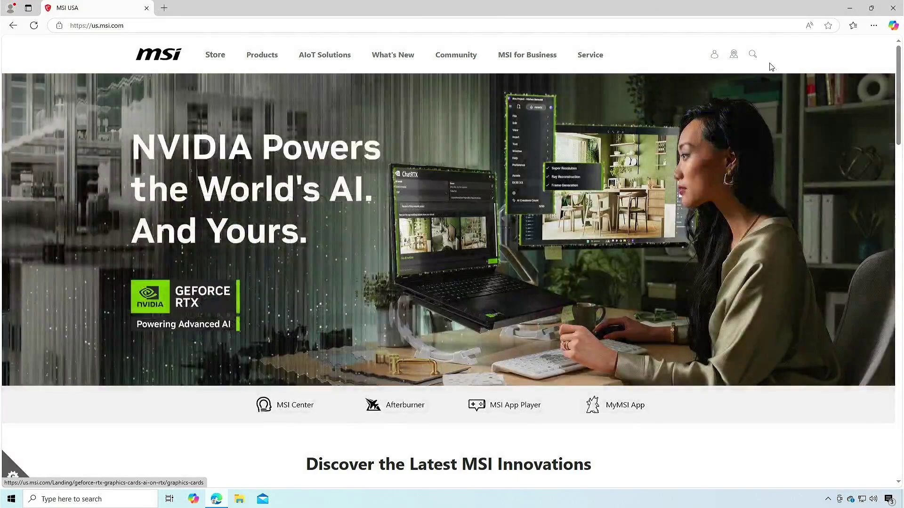
pyautogui.click(752, 56)
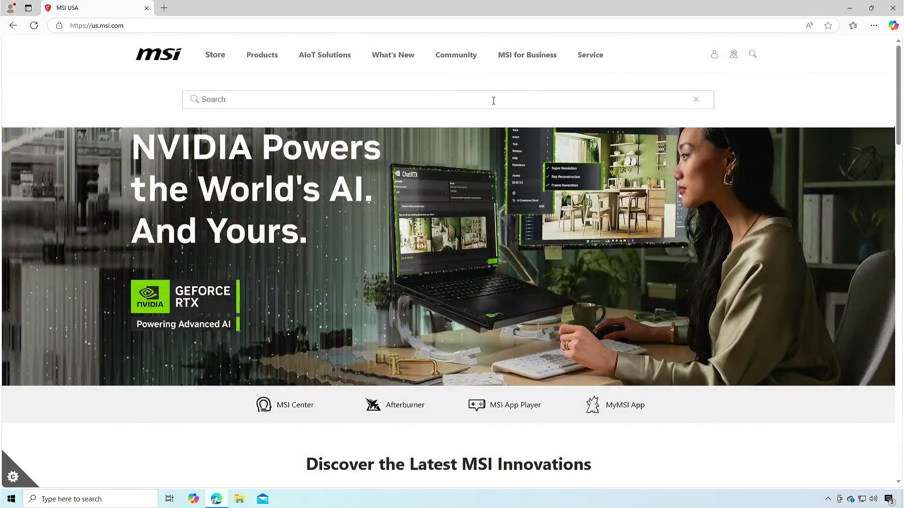
pyautogui.write('Z370')
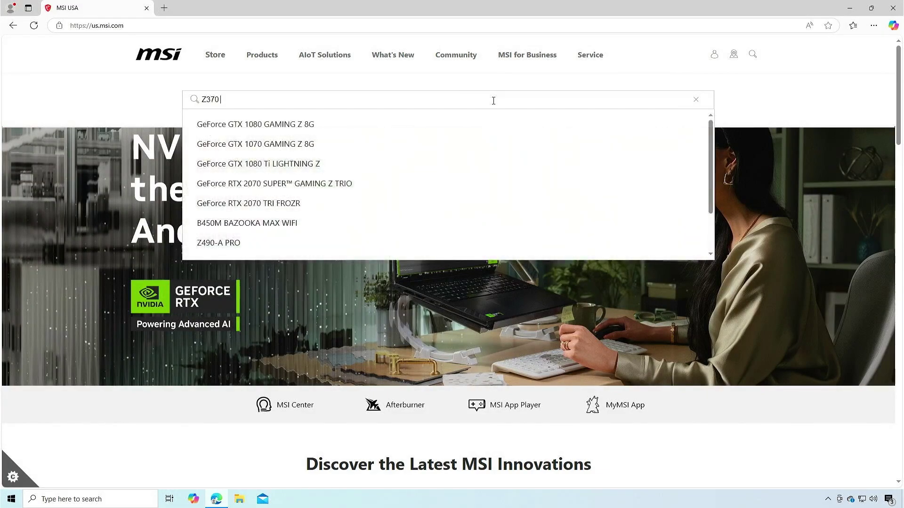
pyautogui.write(' pr')
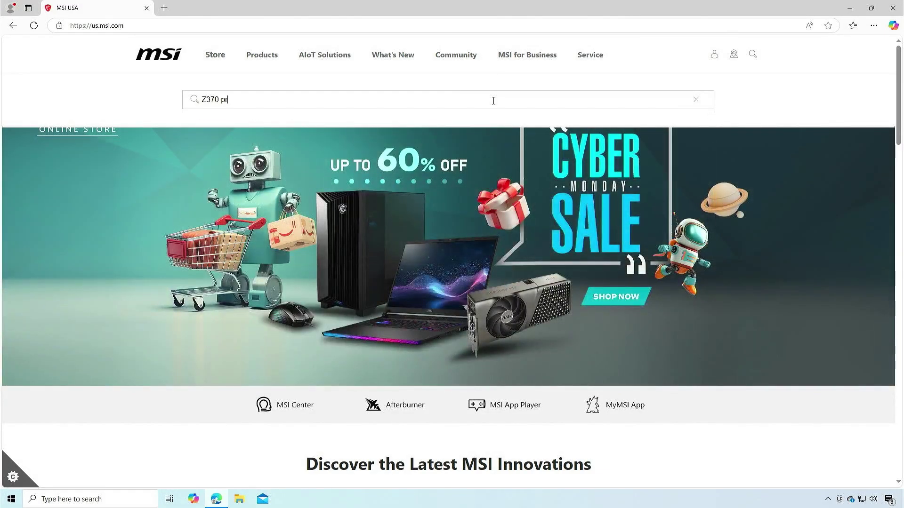
pyautogui.write('o')
pyautogui.press('Return')
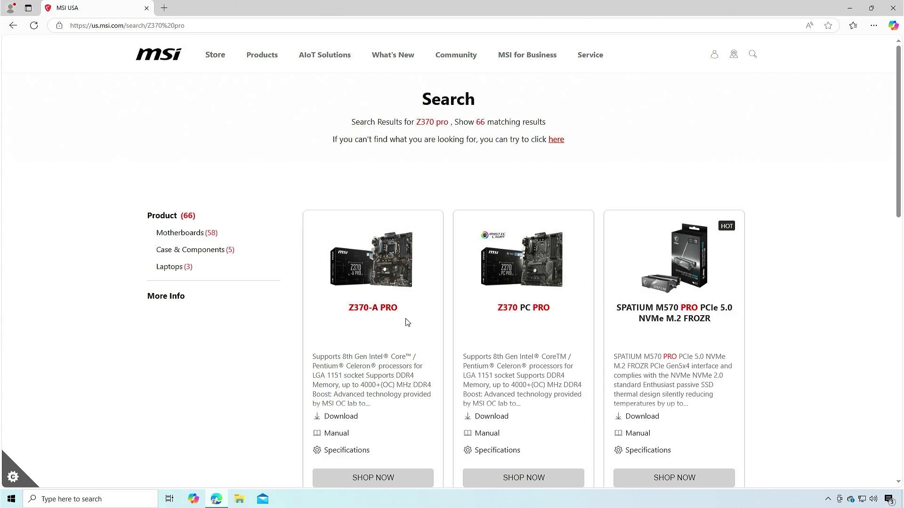
# Download the newest Z370-A PRO AMI BIOS, 7B48v2D, and show the zip in its folder
pyautogui.click(356, 421)
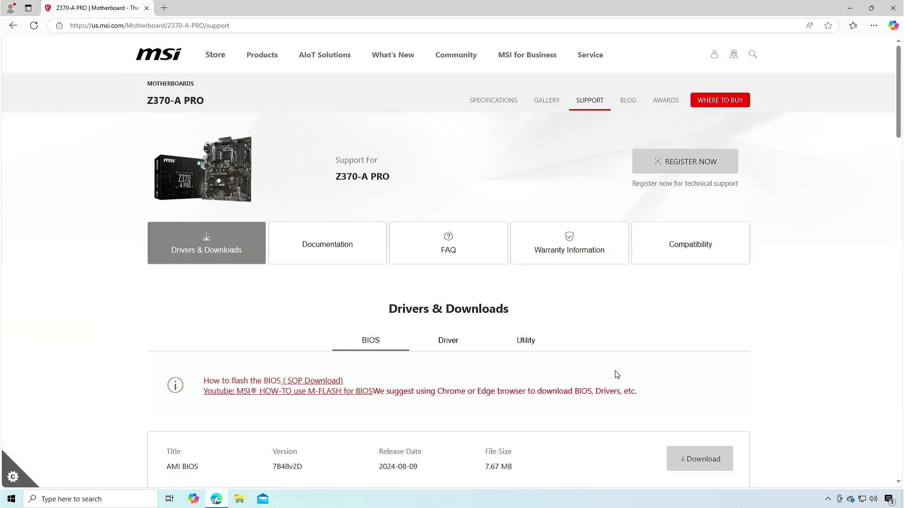
pyautogui.scroll(-3, 616, 375)
pyautogui.scroll(-1, 616, 375)
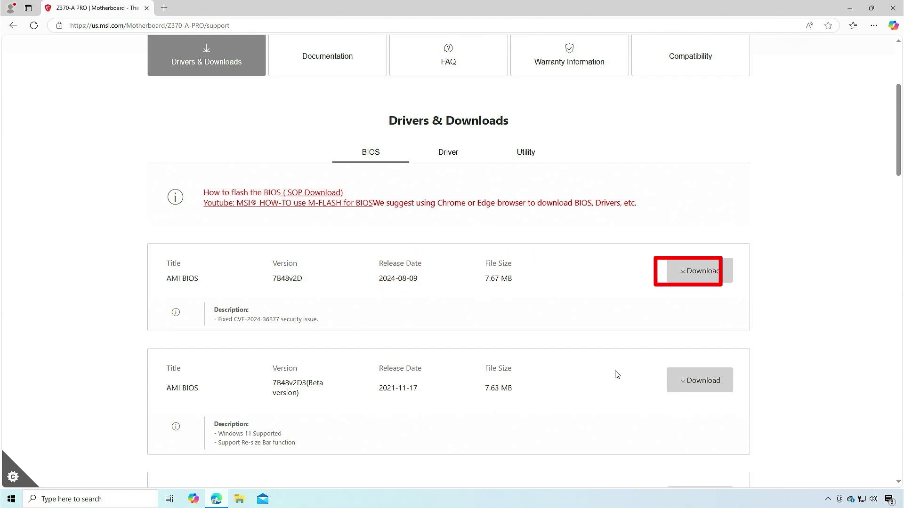
pyautogui.click(711, 278)
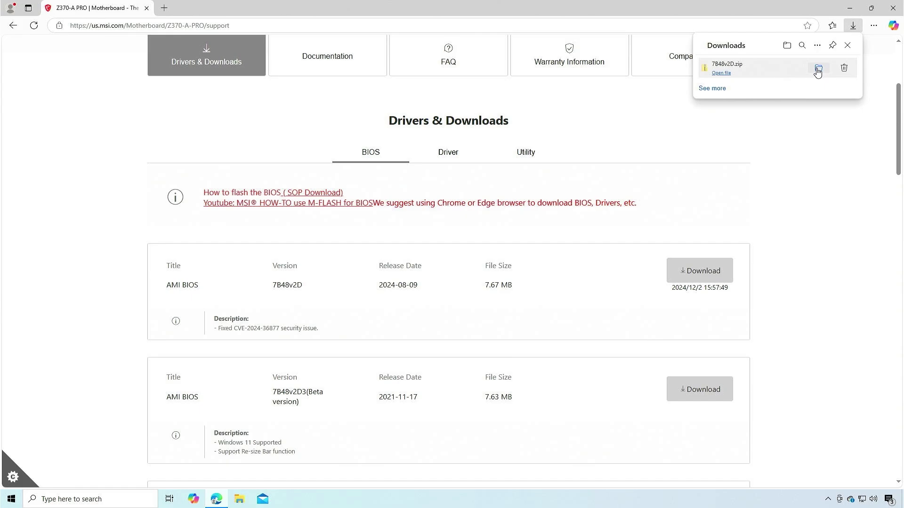
pyautogui.click(818, 69)
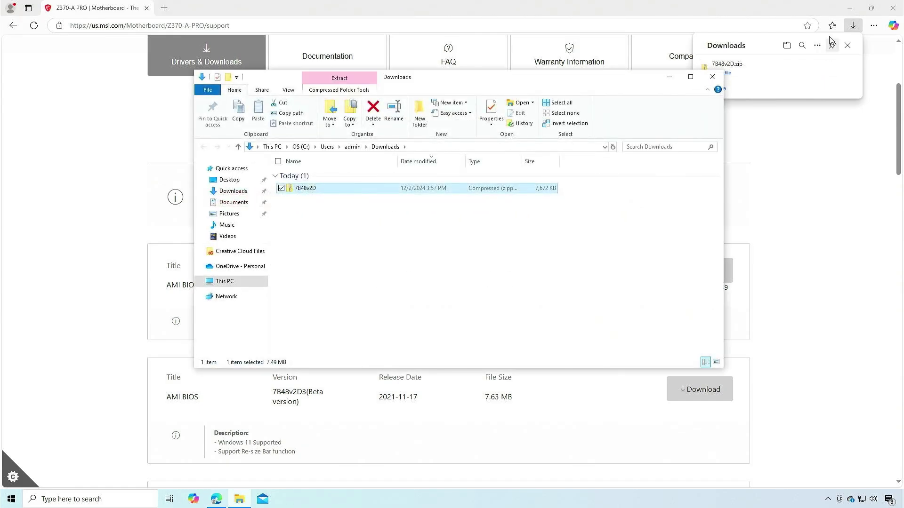
# Extract the 7B48v2D archive and open the extracted 7B48v2D0 folder
pyautogui.click(850, 11)
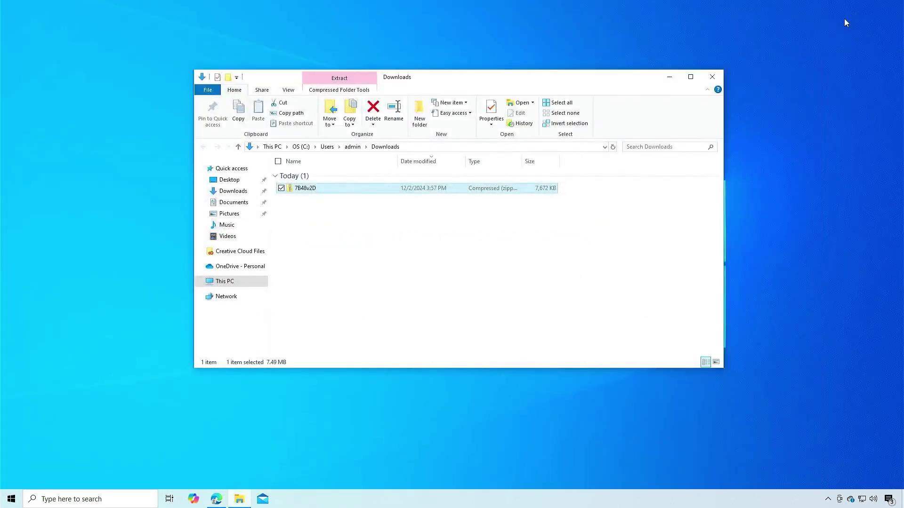
pyautogui.rightClick(322, 193)
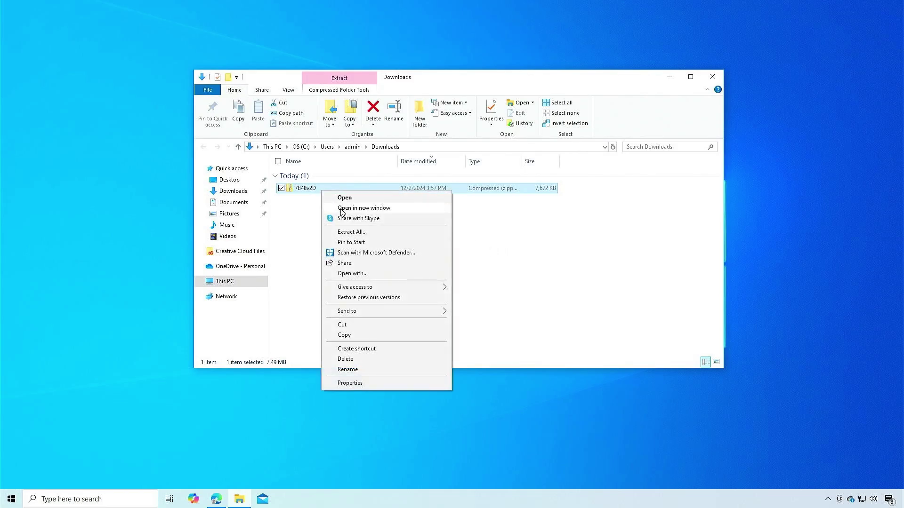
pyautogui.click(354, 231)
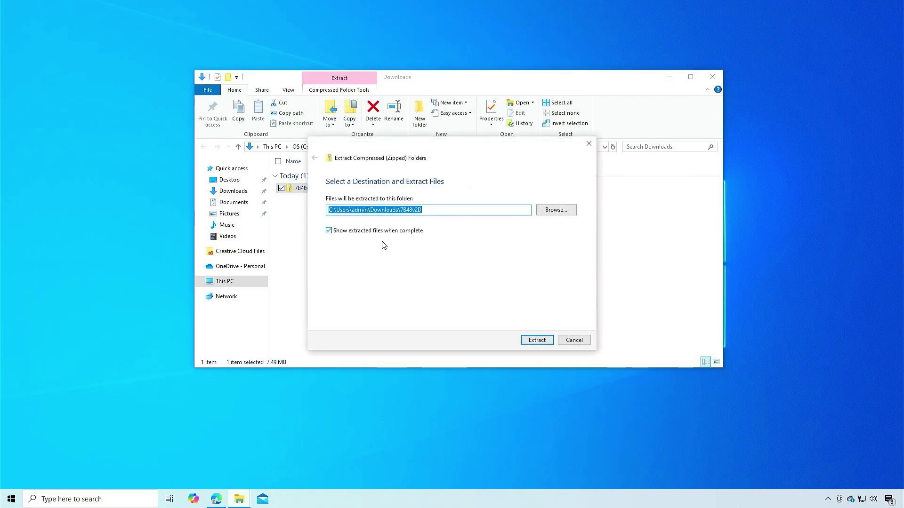
pyautogui.click(538, 341)
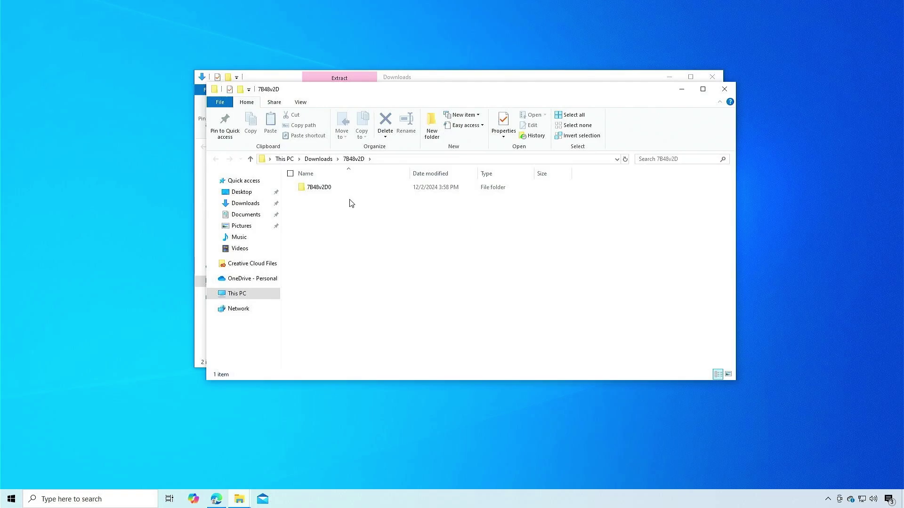
pyautogui.doubleClick(340, 188)
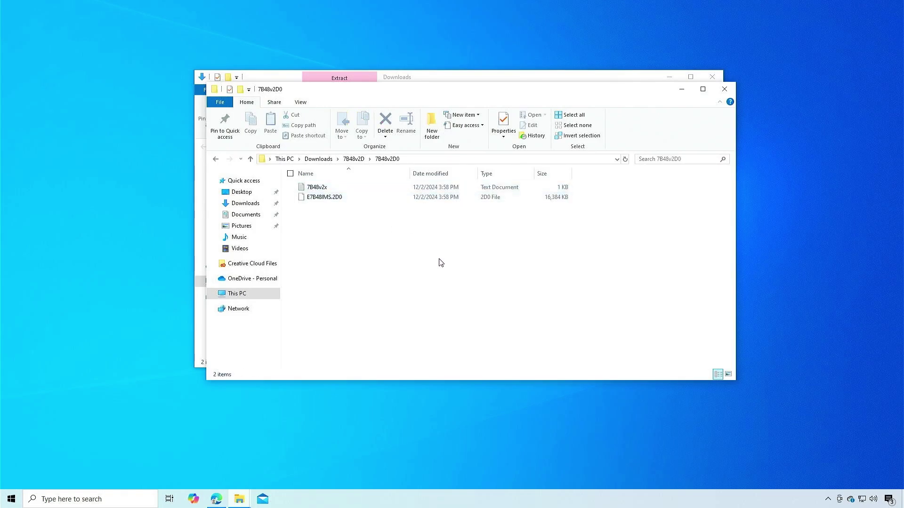
pyautogui.click(712, 76)
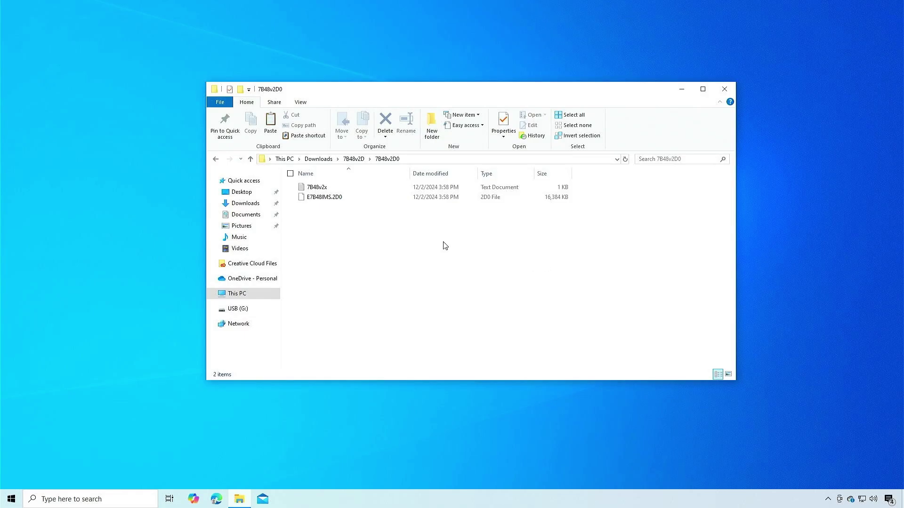
# Copy the E7B48IMS.2D0 BIOS file and open the empty USB (G:) drive
pyautogui.click(349, 201)
pyautogui.rightClick(348, 200)
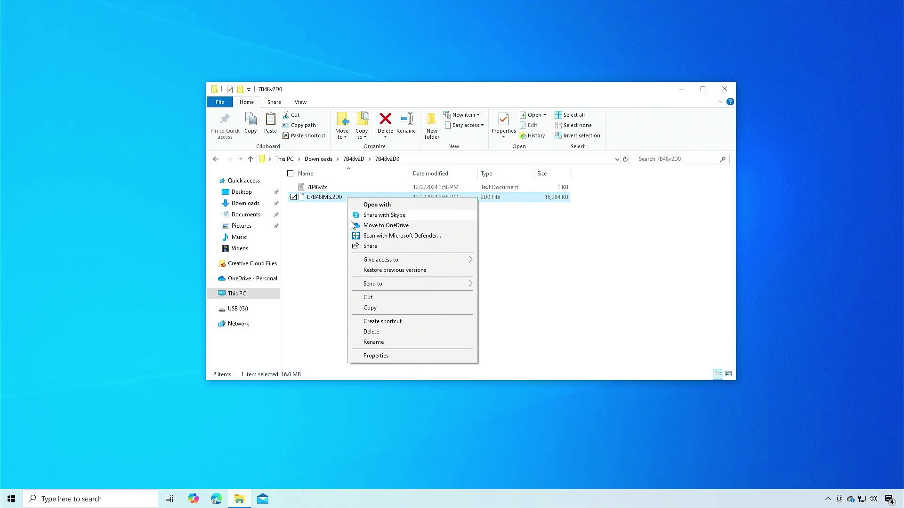
pyautogui.click(385, 312)
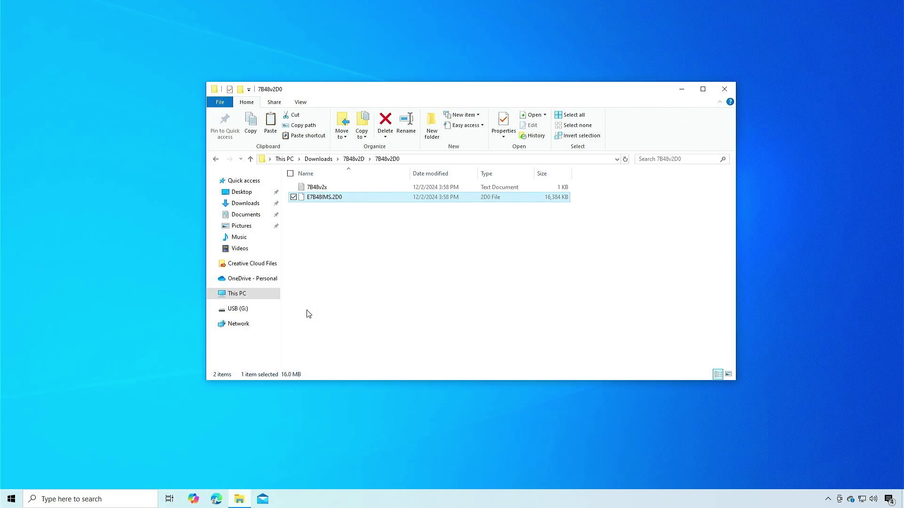
pyautogui.click(248, 312)
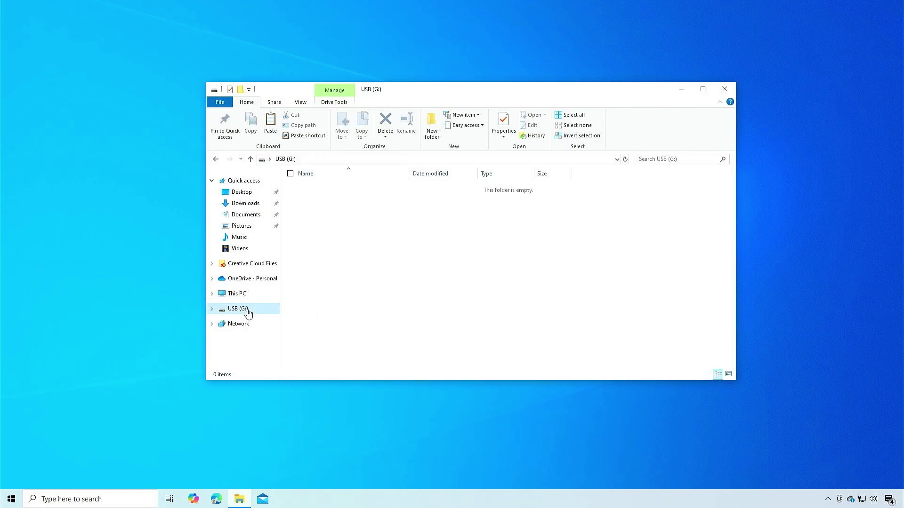
# Paste E7B48IMS.2D0 onto the USB (G:) drive
pyautogui.rightClick(376, 243)
pyautogui.click(426, 309)
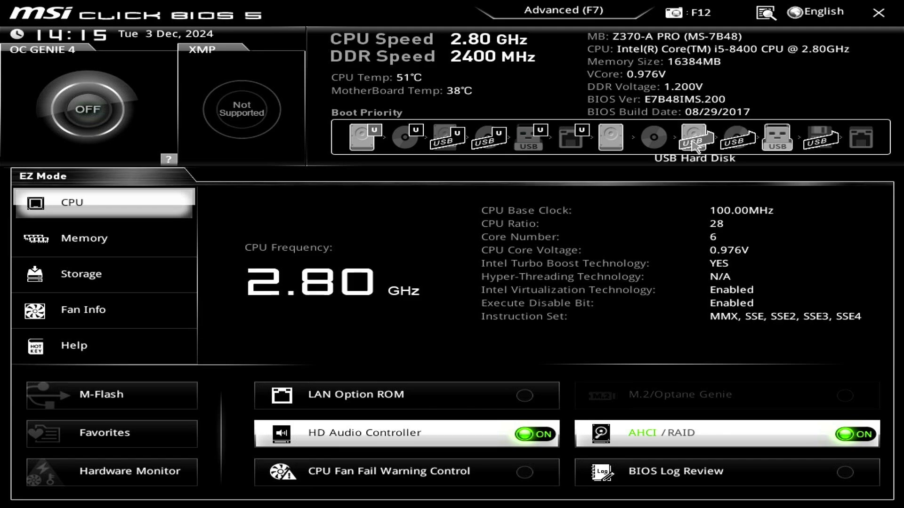
# Launch M-Flash from EZ Mode to load the BIOS file from the USB drive
pyautogui.click(172, 400)
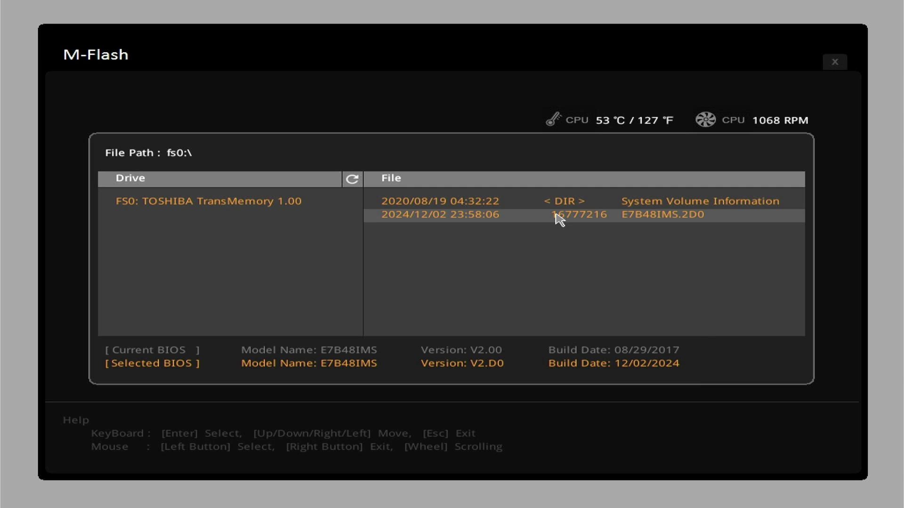
# Select E7B48IMS.2D0 in M-Flash and confirm flashing it
pyautogui.click(558, 217)
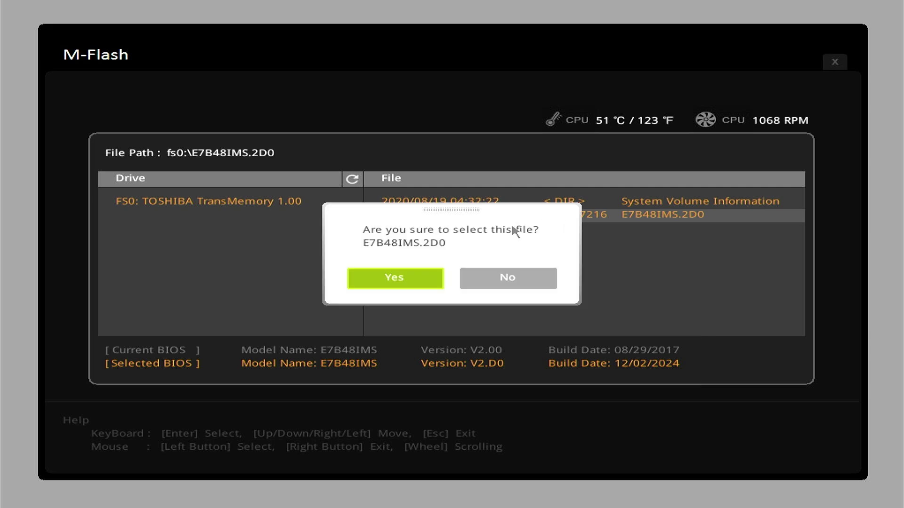
pyautogui.click(437, 281)
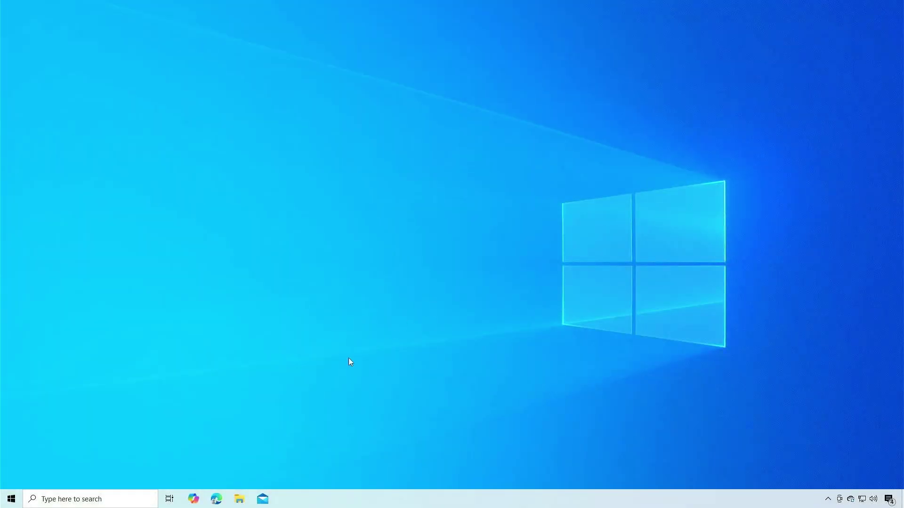
# Reopen System Information via msinfo32 and confirm BIOS Version/Date reads 2.D0, 7/6/2024
pyautogui.click(92, 499)
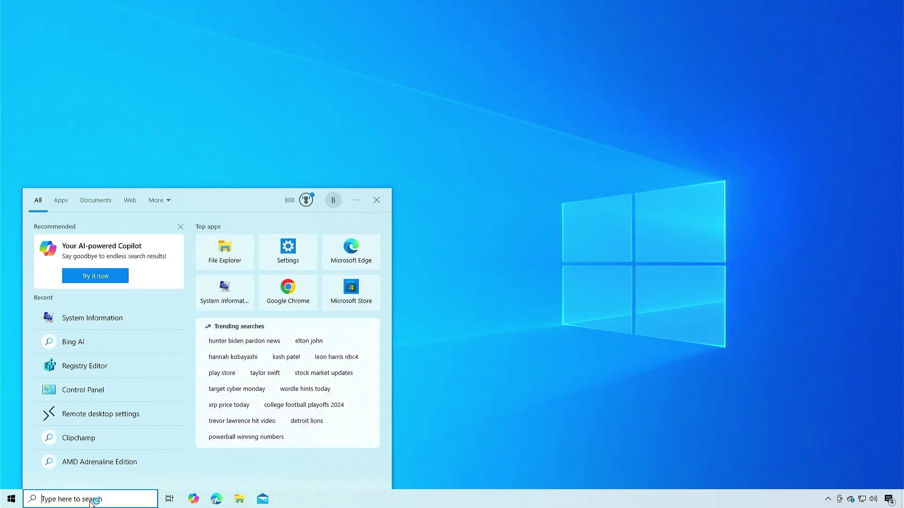
pyautogui.write('msinfo32')
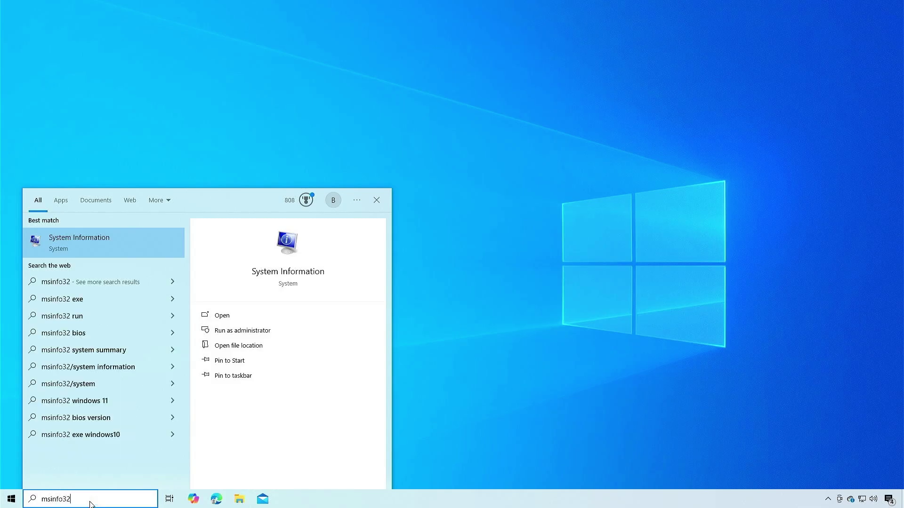
pyautogui.press('Return')
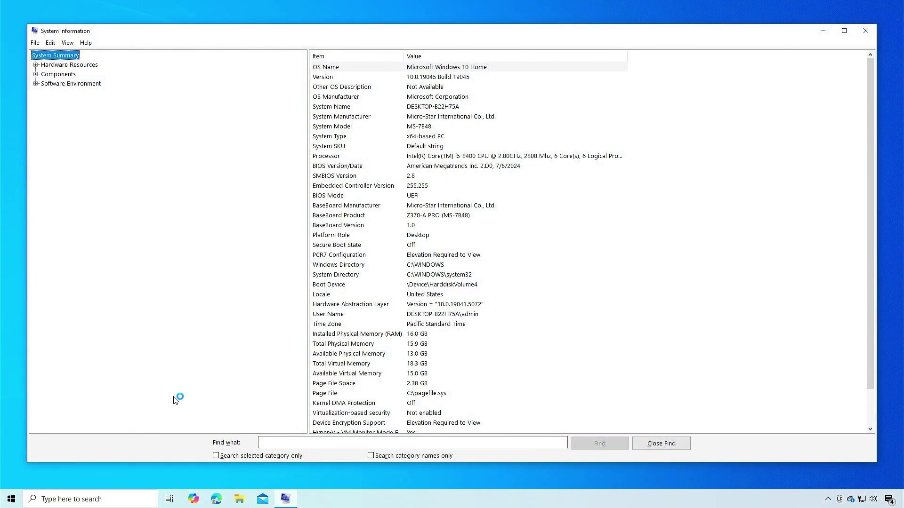
pyautogui.click(504, 168)
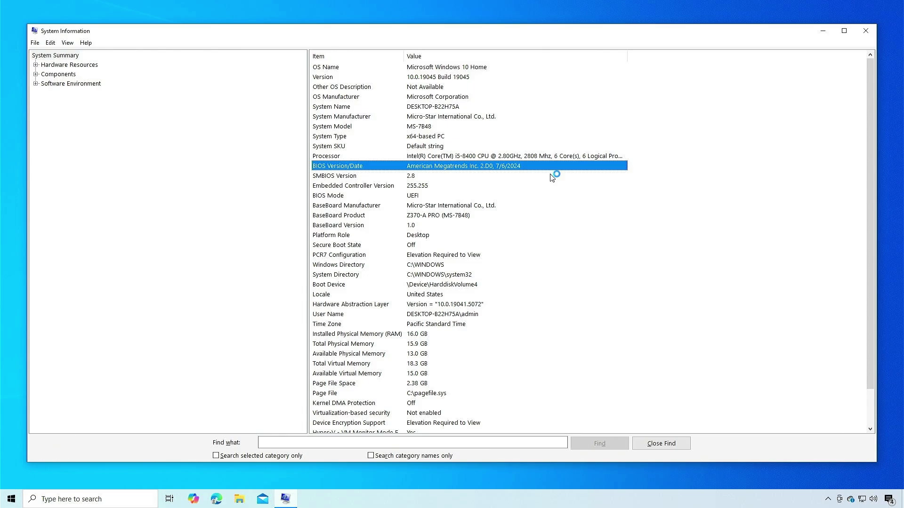